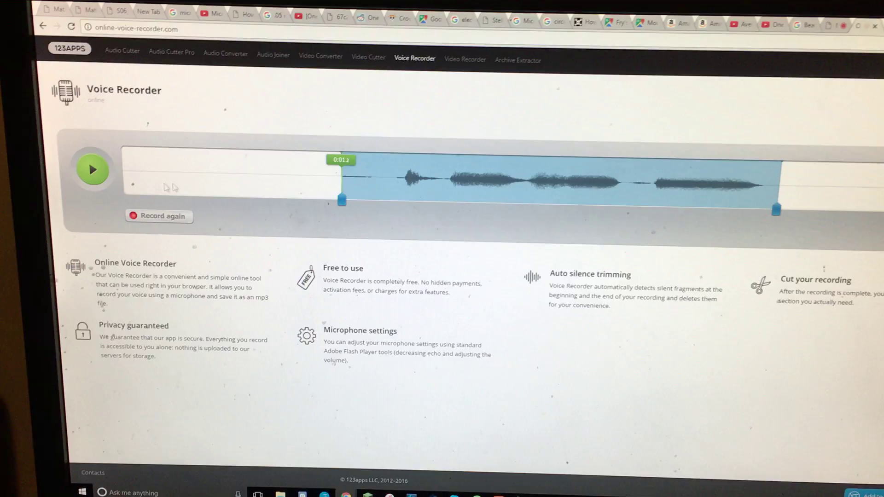
Step: Start playback of the trimmed test clip from the green Play button beside the waveform
{"action": "left_click", "coordinate": [99, 205]}
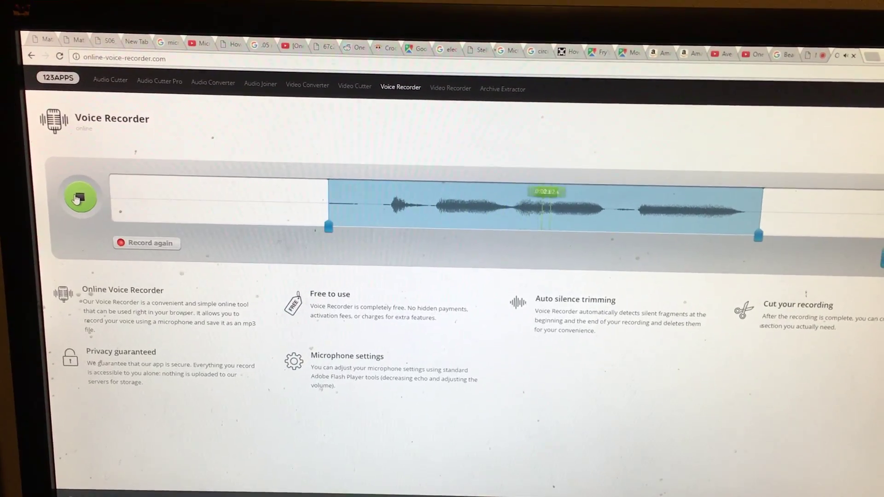